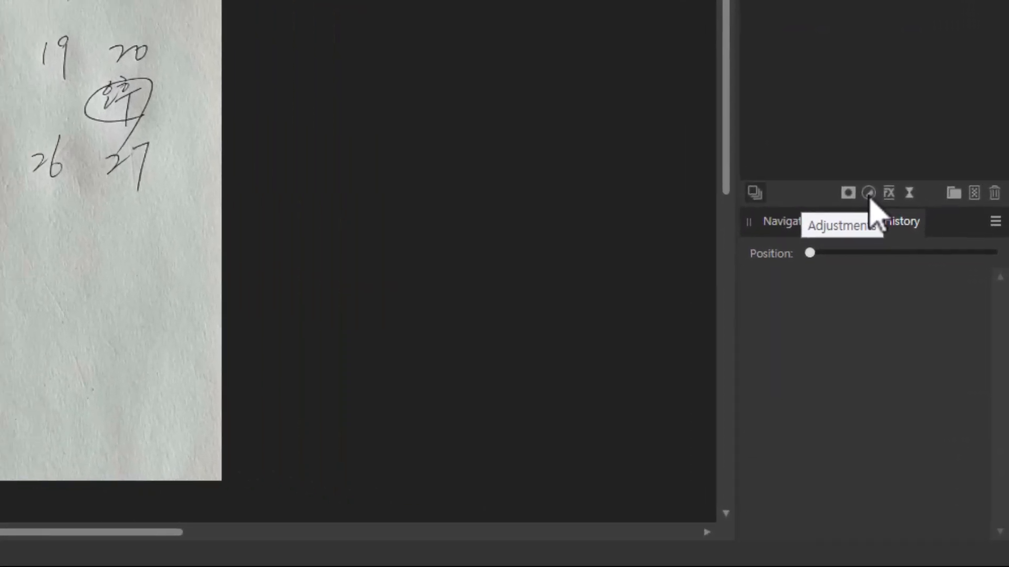
Add a Brightness/Contrast adjustment to the scanned calendar with 100% contrast and brightness raised to slightly above 61%.
click(935, 374)
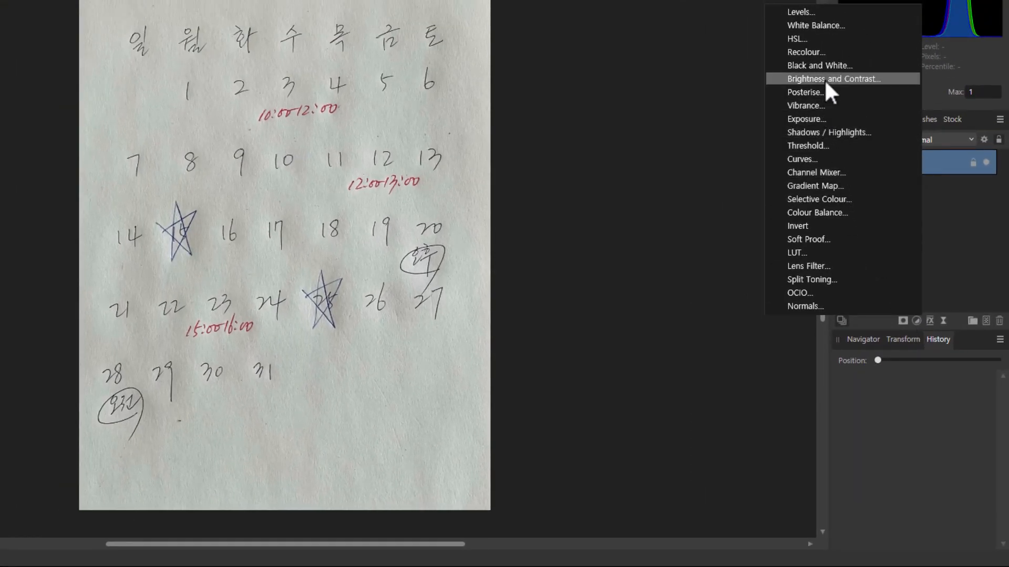
click(826, 80)
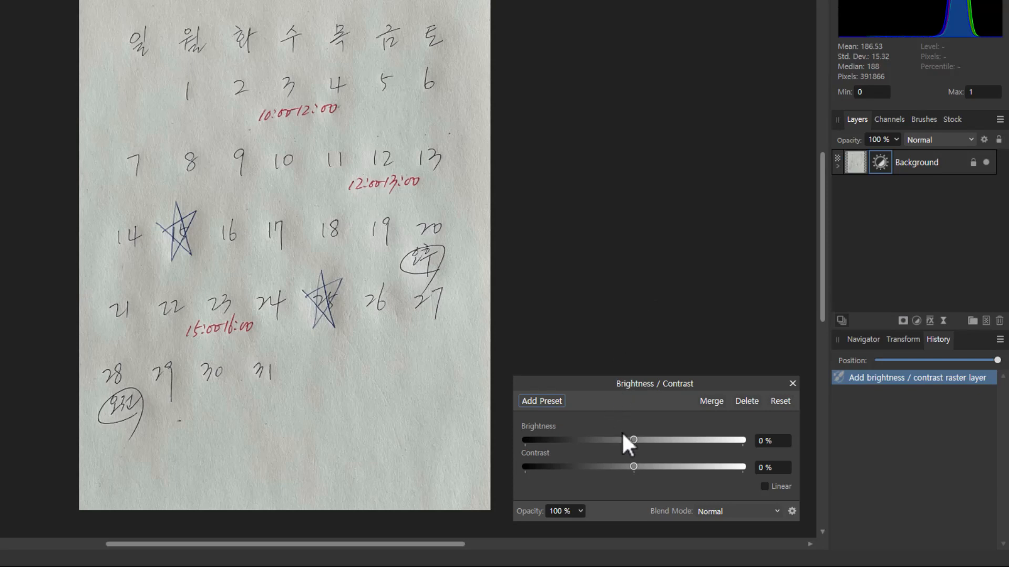
drag(636, 466, 735, 468)
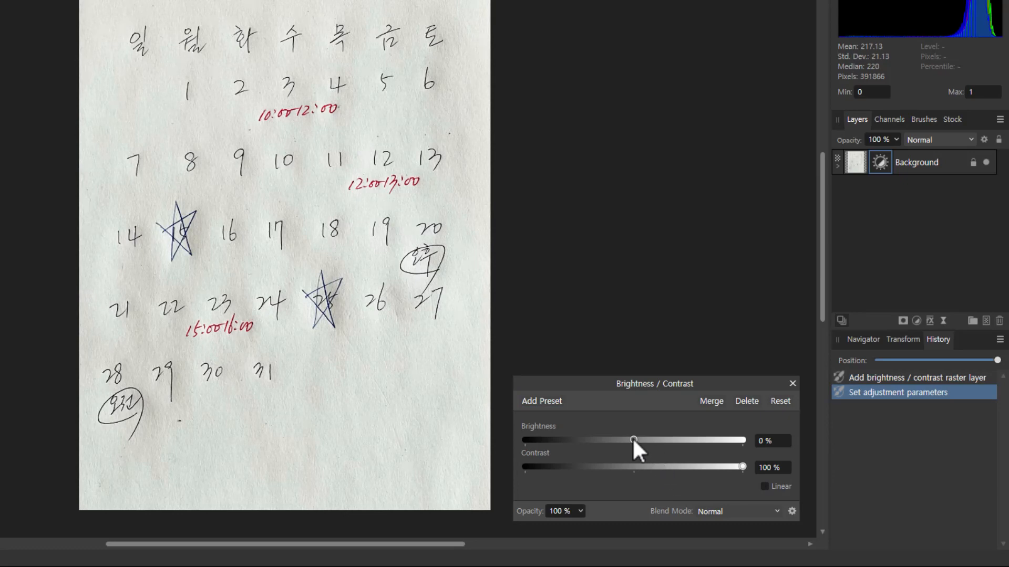
drag(633, 440, 740, 440)
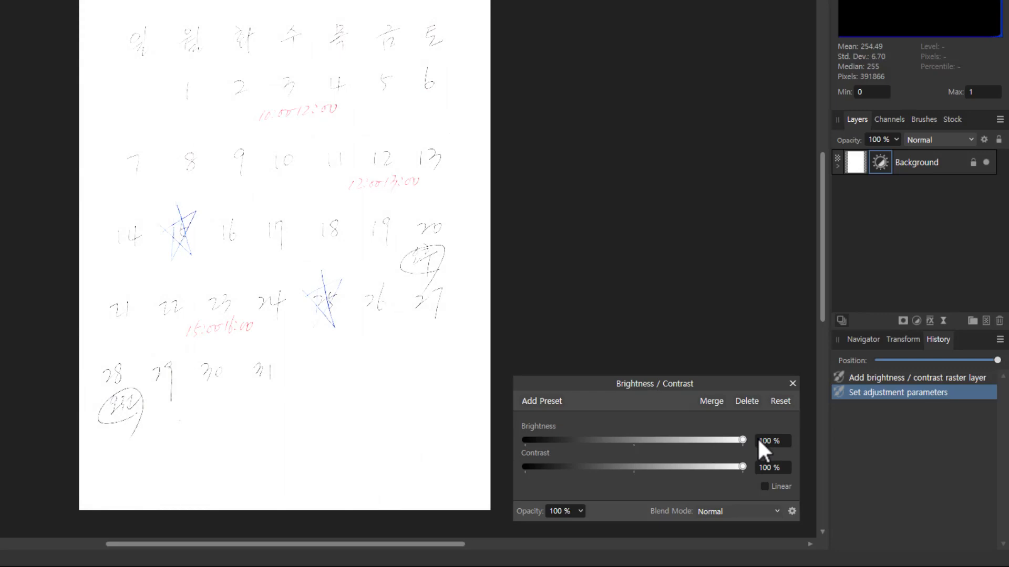
mouse_move(739, 438)
mouse_down()
mouse_move(670, 440)
mouse_move(701, 441)
mouse_up()
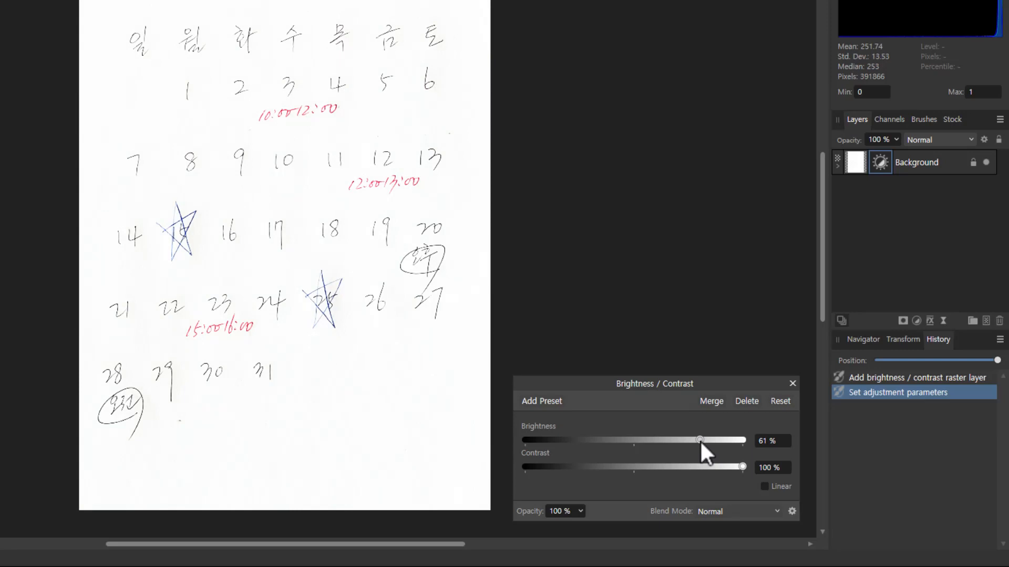
drag(701, 441, 704, 442)
click(790, 383)
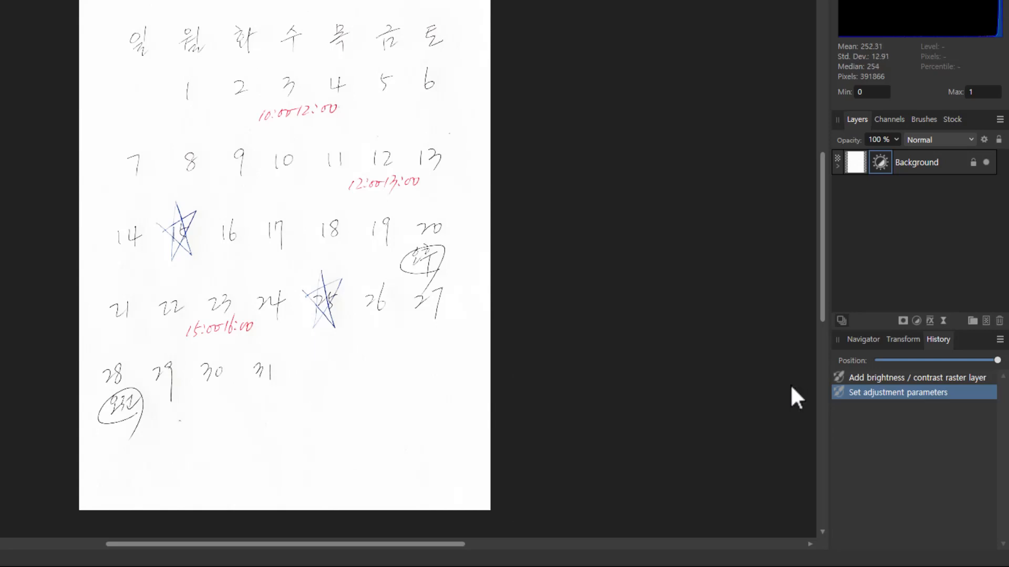
Add a Black & White adjustment with red, yellow, green, cyan, blue and magenta all set to -200%.
click(916, 322)
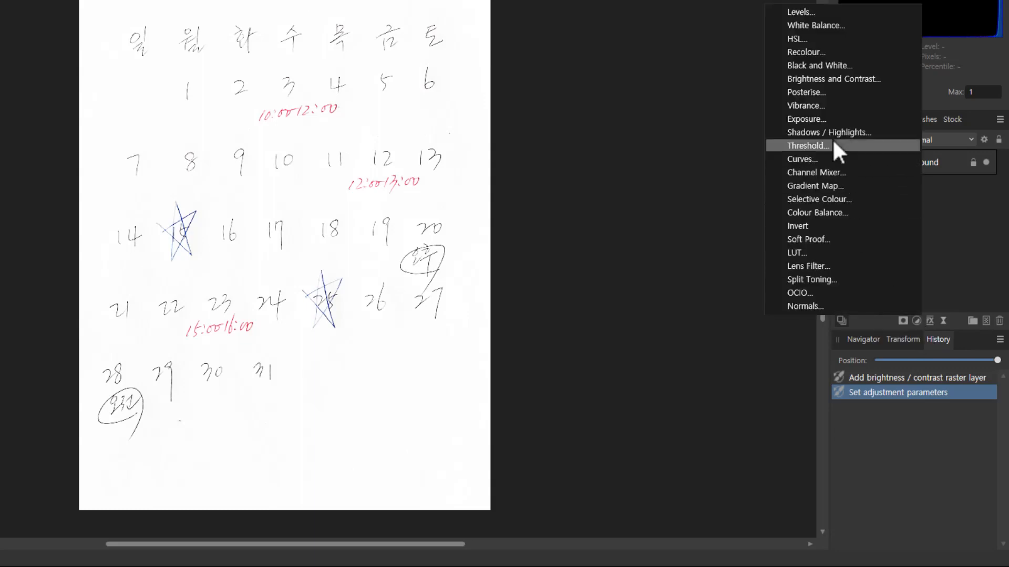
click(821, 67)
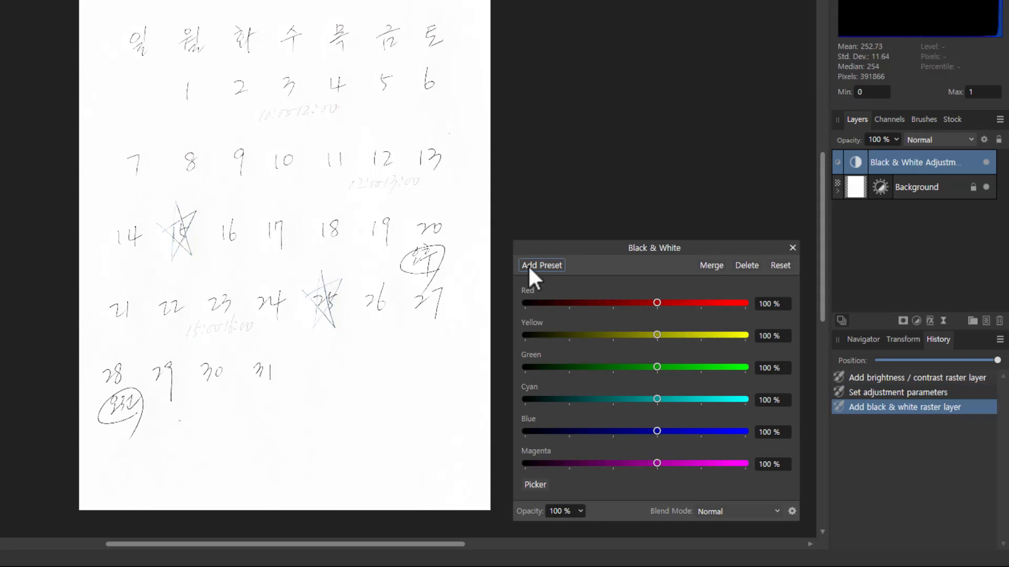
drag(651, 303, 523, 303)
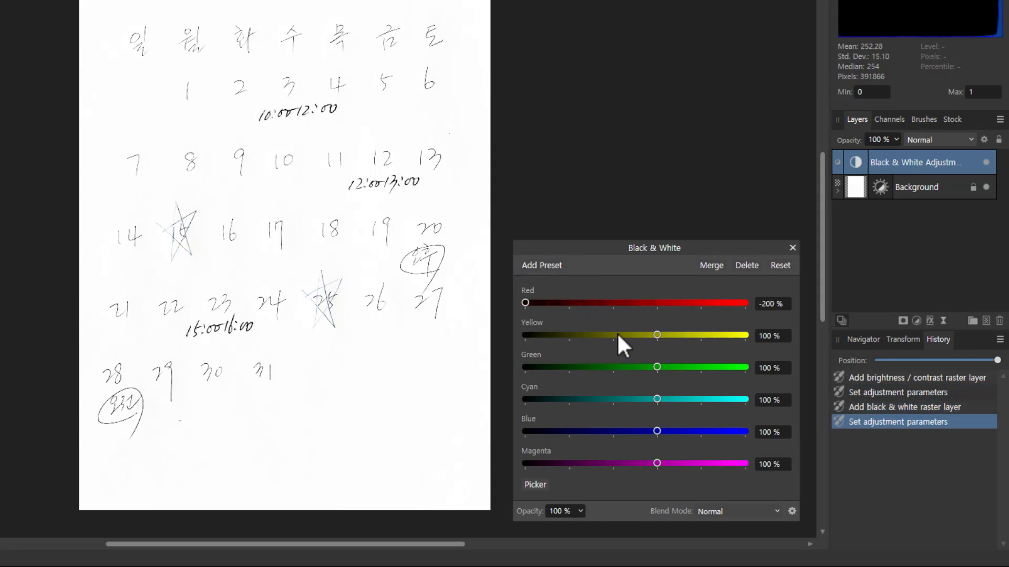
drag(656, 334, 508, 334)
drag(657, 367, 503, 372)
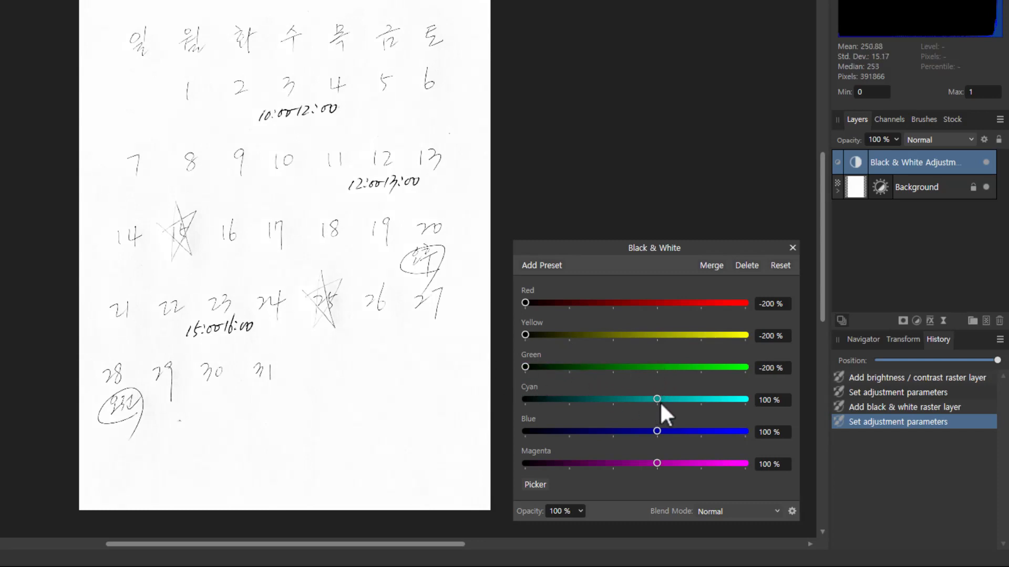
drag(656, 399, 508, 400)
drag(652, 431, 509, 429)
drag(659, 462, 500, 462)
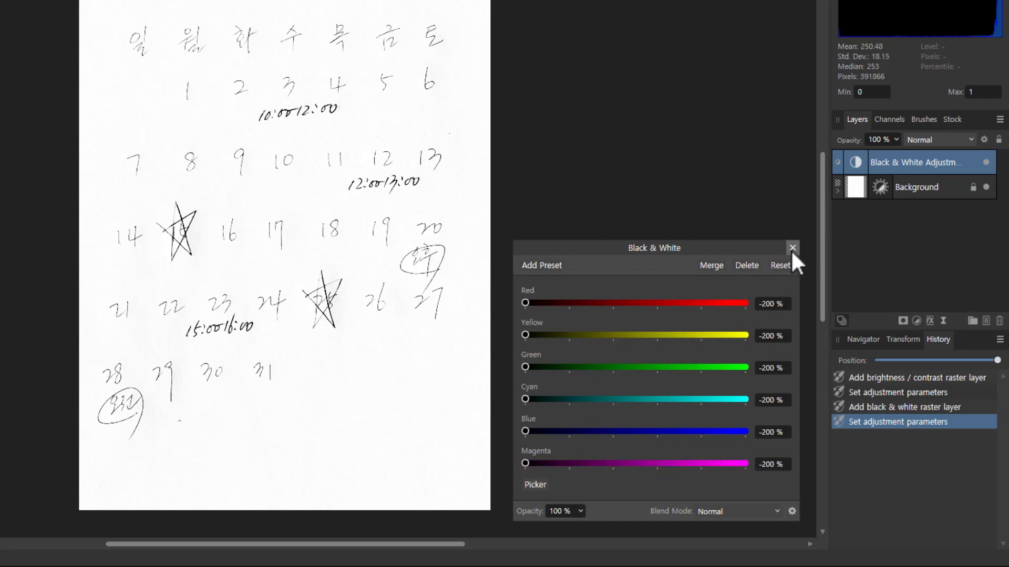
click(792, 248)
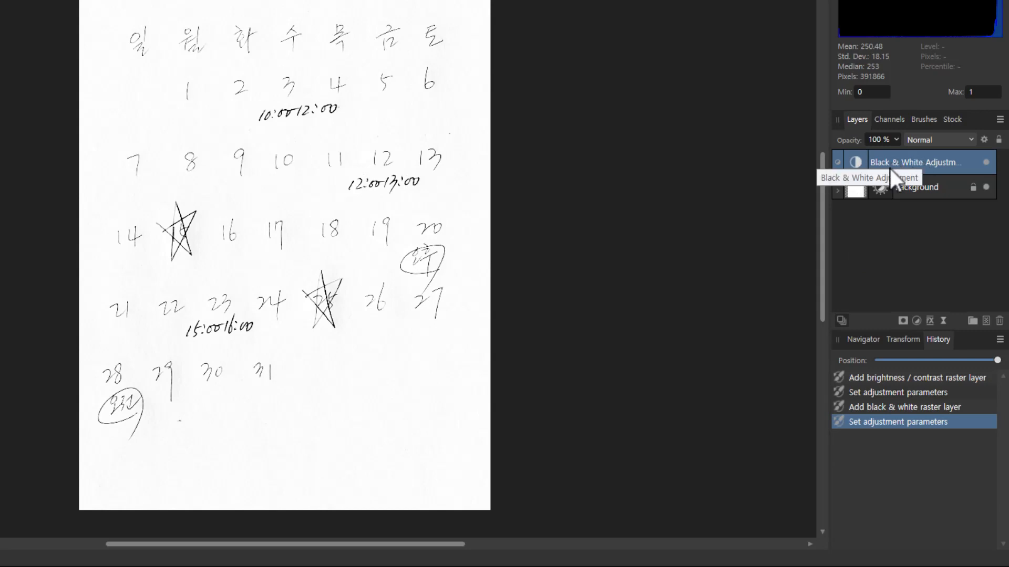
Nest the Black & White adjustment inside the Background layer beneath Brightness/Contrast, and select the Background layer.
click(838, 190)
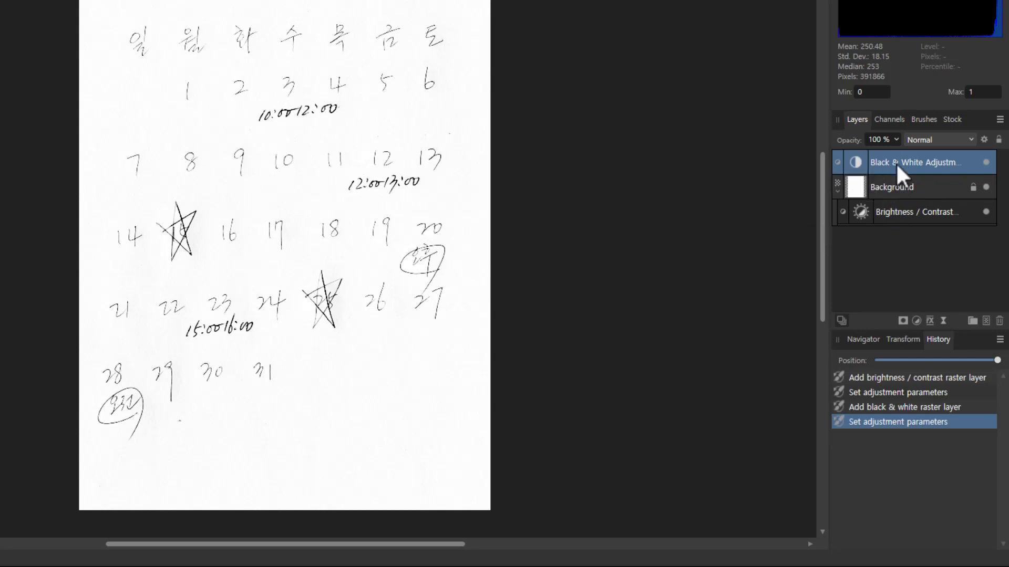
drag(895, 162, 895, 191)
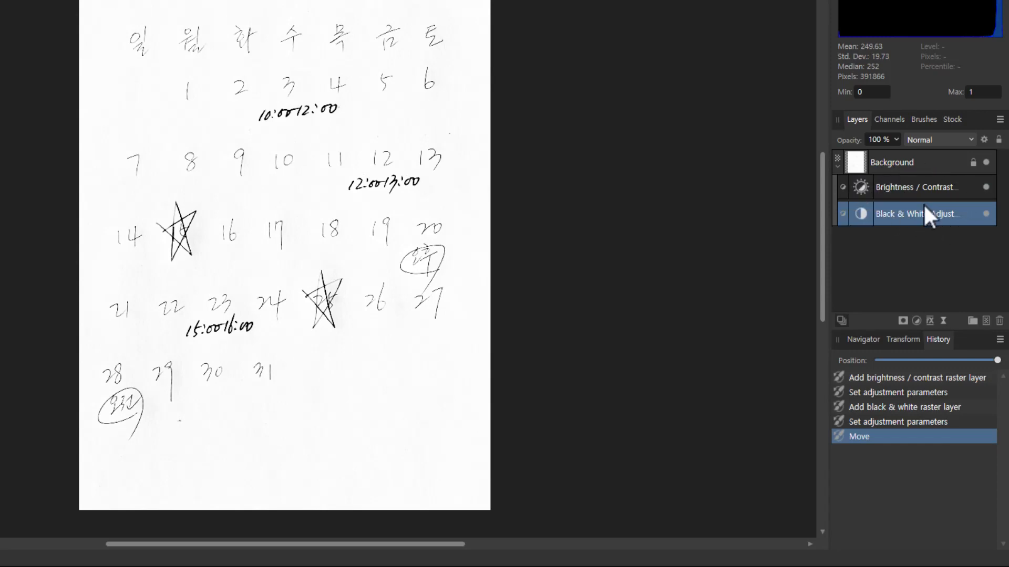
click(838, 166)
click(836, 167)
click(945, 160)
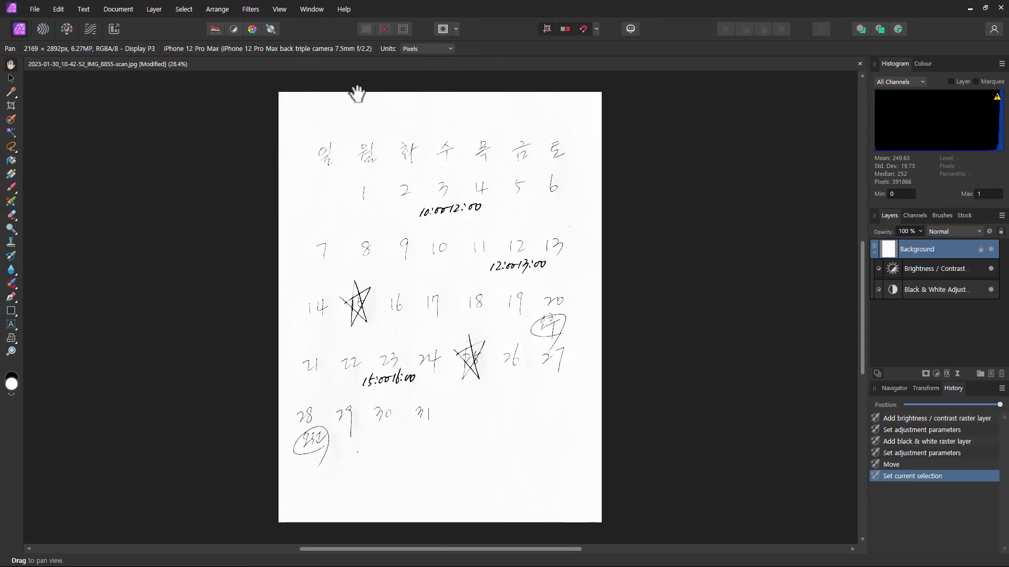
Start a Select Sampled Colour selection of the white paper with a 33% tolerance and inspect its edges around the handwriting.
click(184, 9)
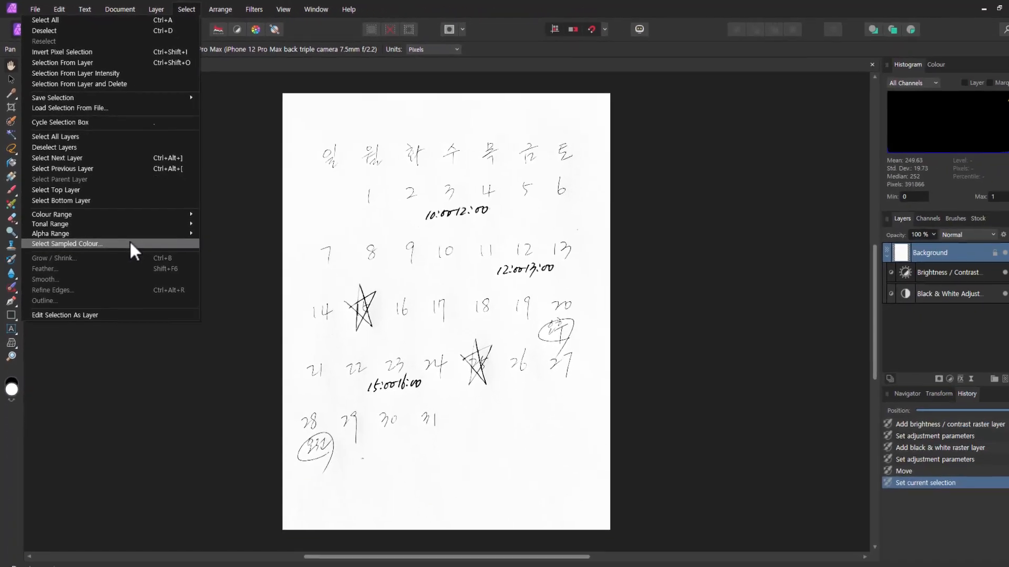
click(220, 411)
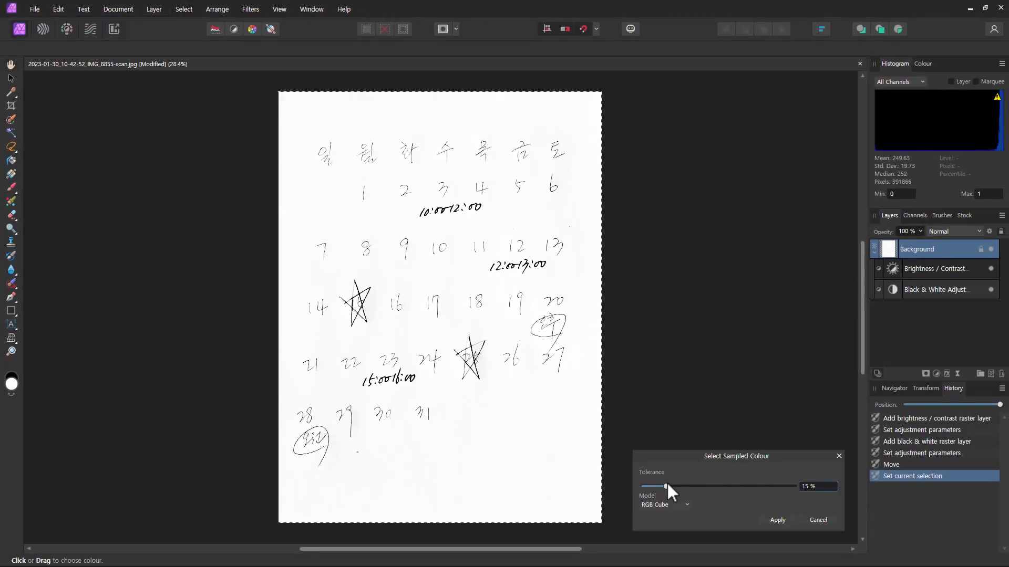
drag(666, 487, 731, 488)
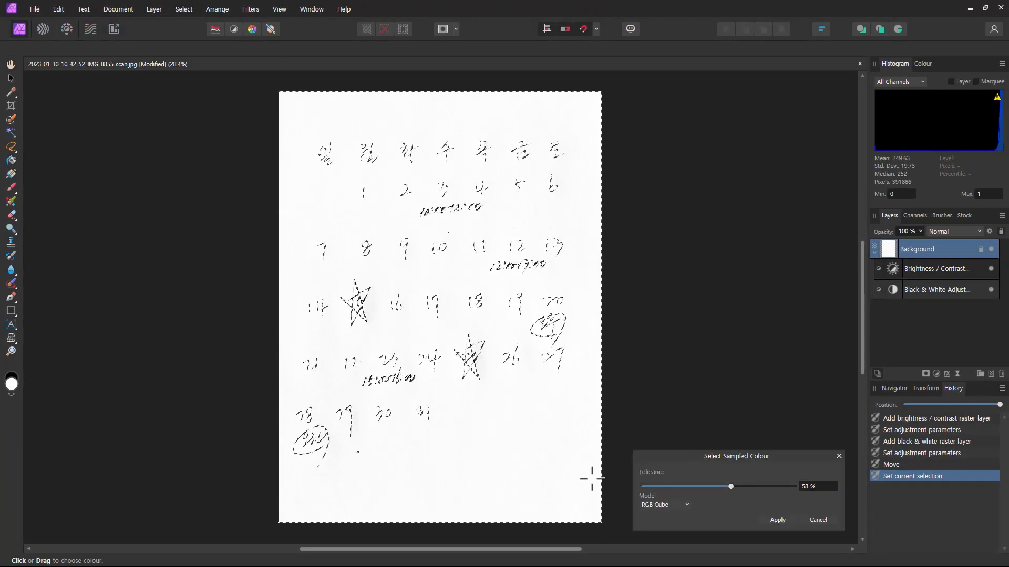
drag(728, 486, 661, 478)
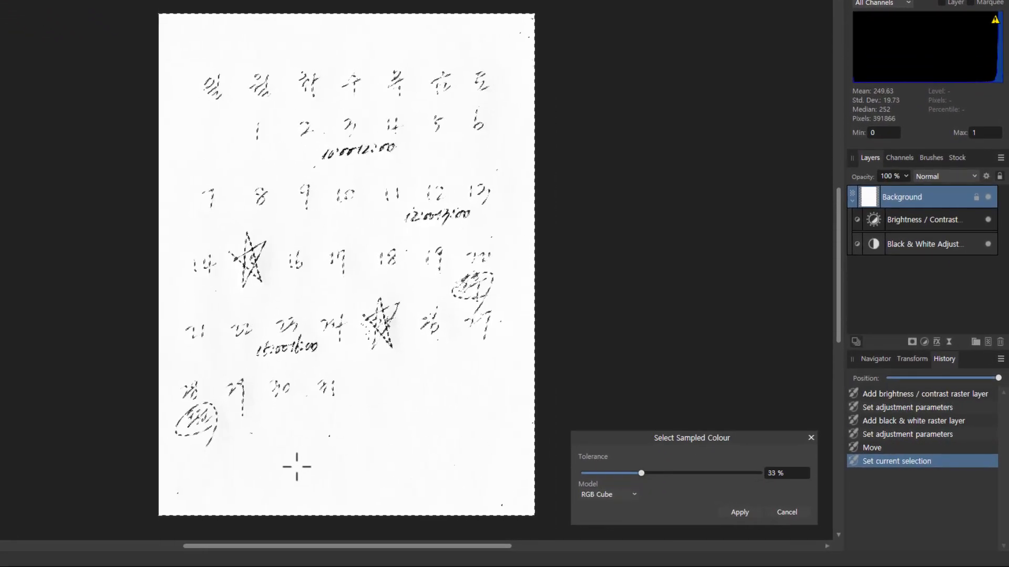
scroll(277, 435, up, 6)
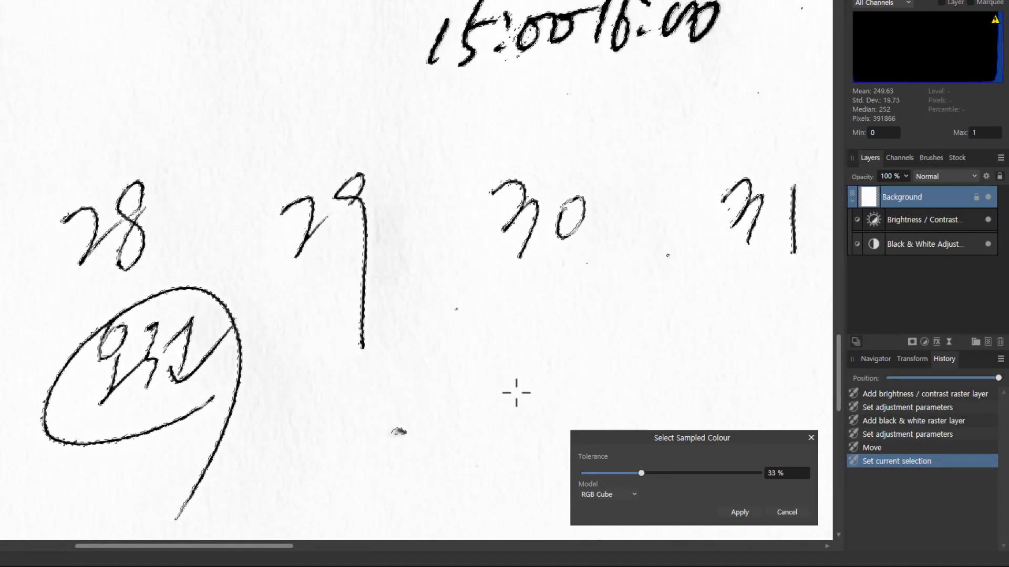
scroll(504, 395, down, 3)
scroll(505, 395, down, 8)
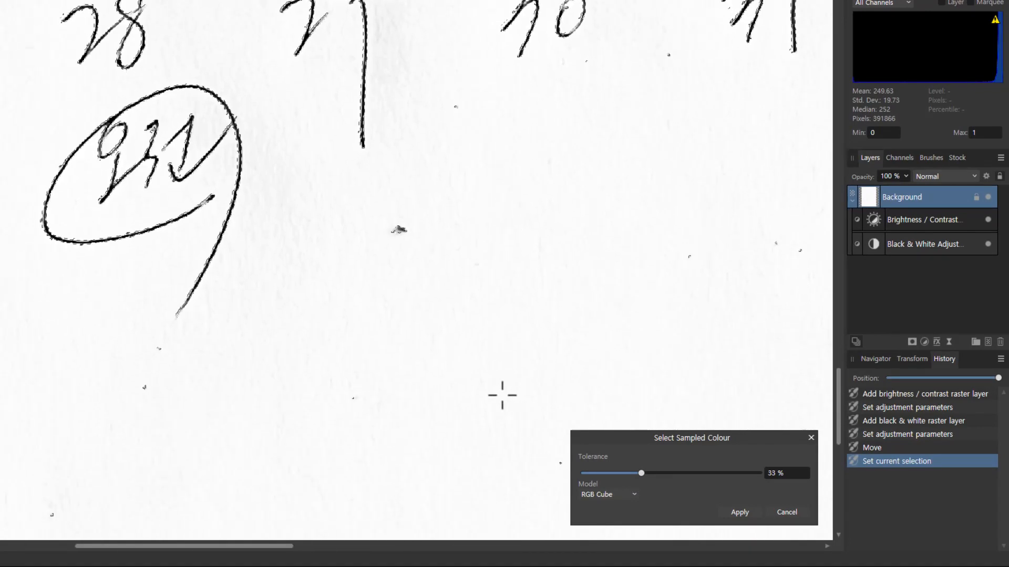
scroll(502, 395, down, 4)
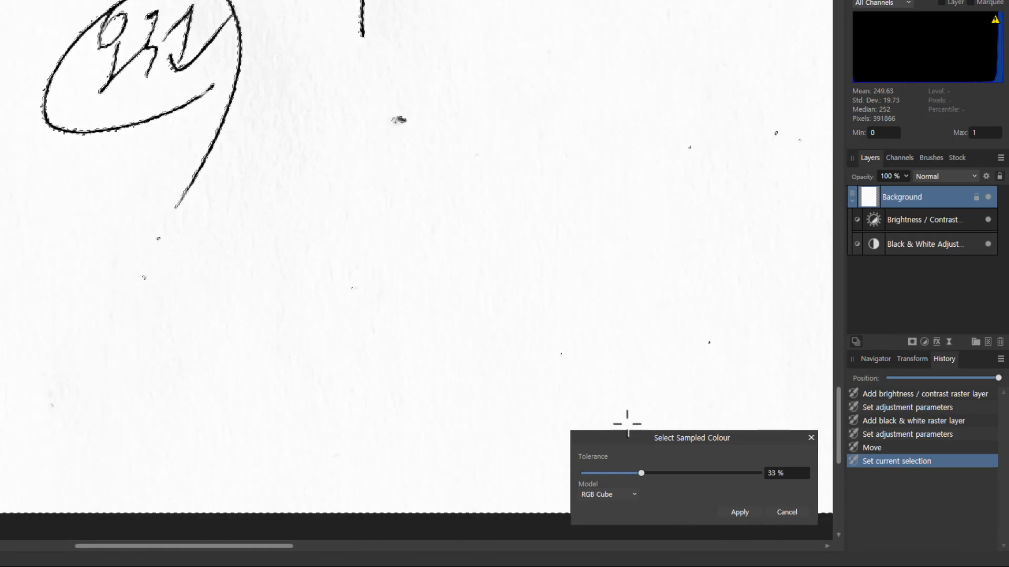
Try sampled colour tolerances of 16%, 95% and 77% and compare the selection edges around the pen strokes.
drag(644, 474, 667, 481)
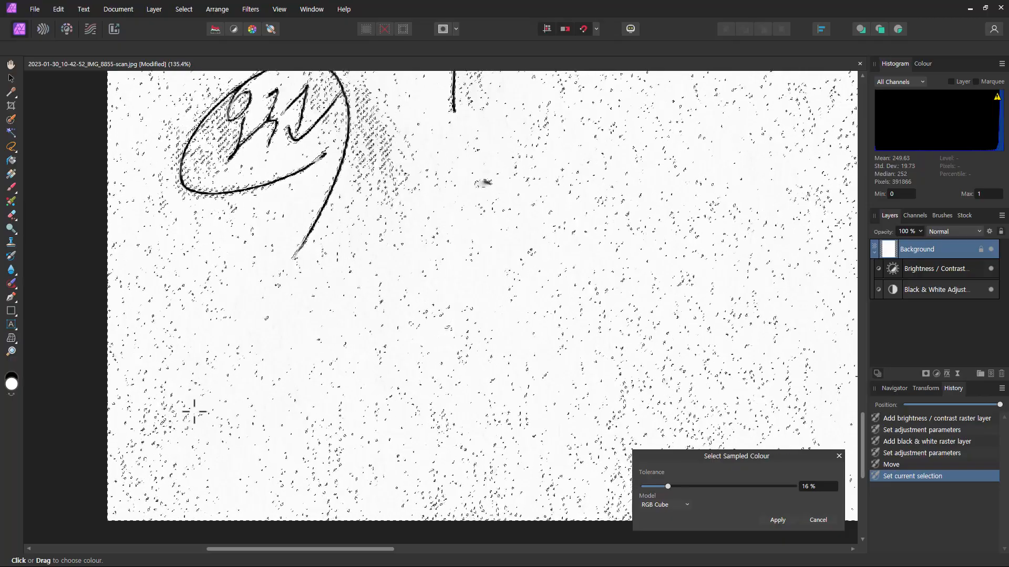
drag(668, 486, 787, 488)
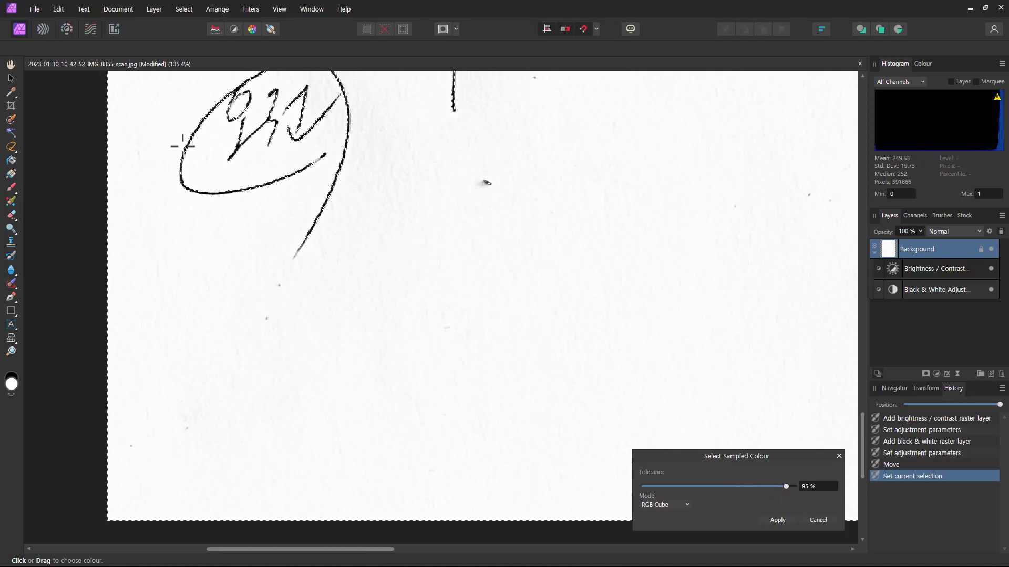
drag(786, 487, 758, 486)
scroll(683, 322, up, 10)
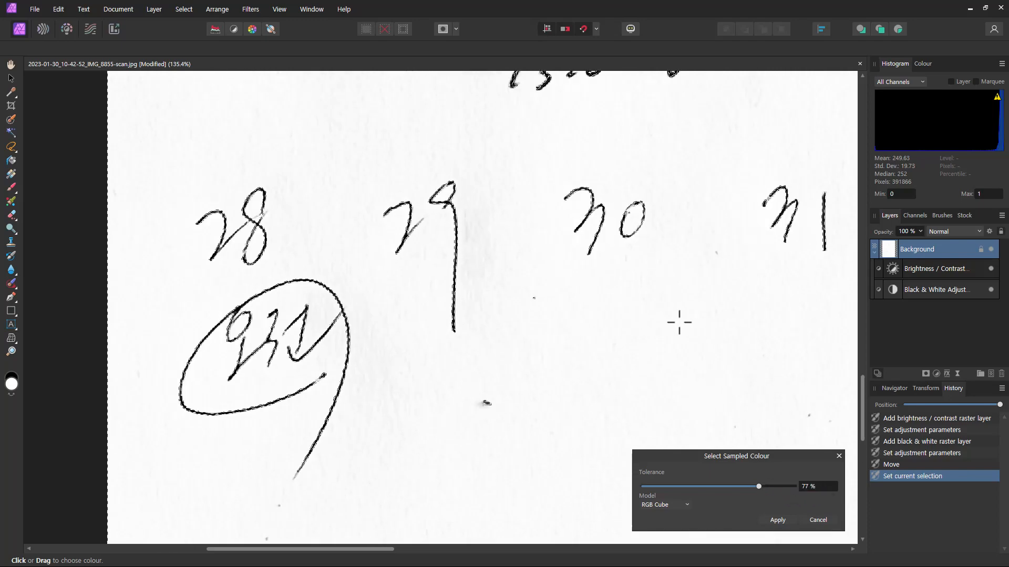
scroll(664, 319, up, 5)
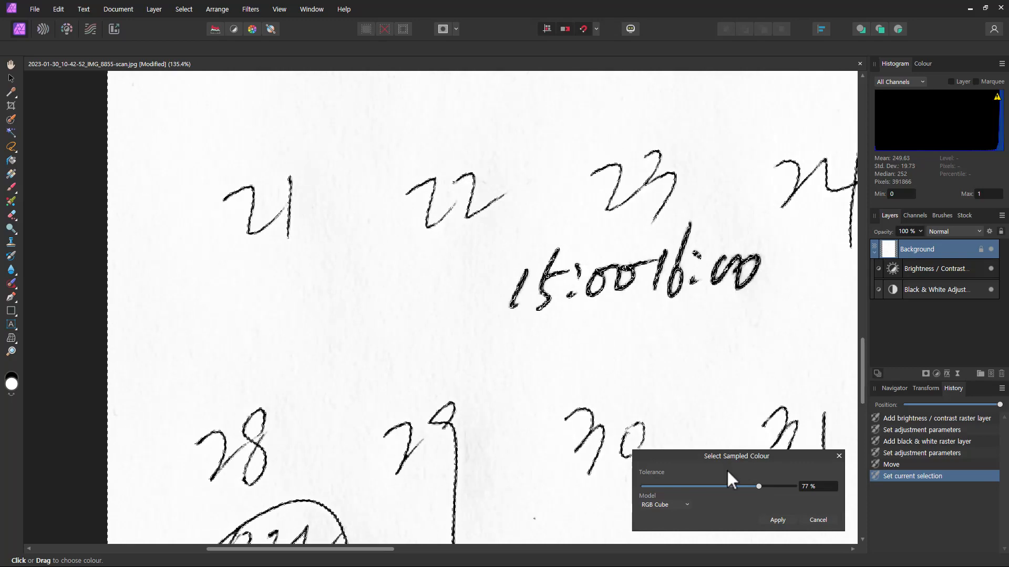
Compare tolerances up to 100%, then set the sampled colour tolerance to 43% and apply the paper selection.
drag(760, 487, 704, 488)
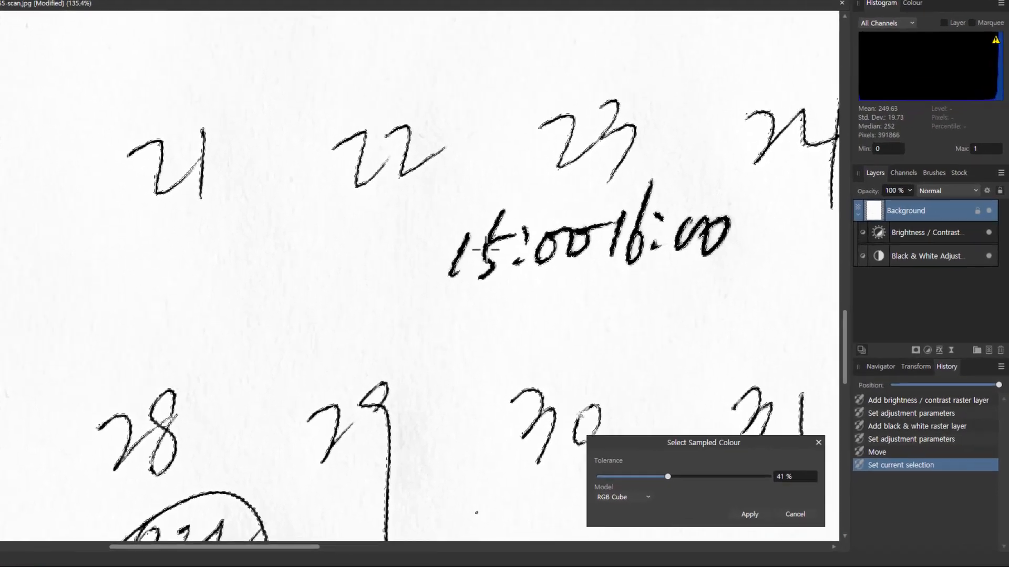
drag(545, 443, 682, 450)
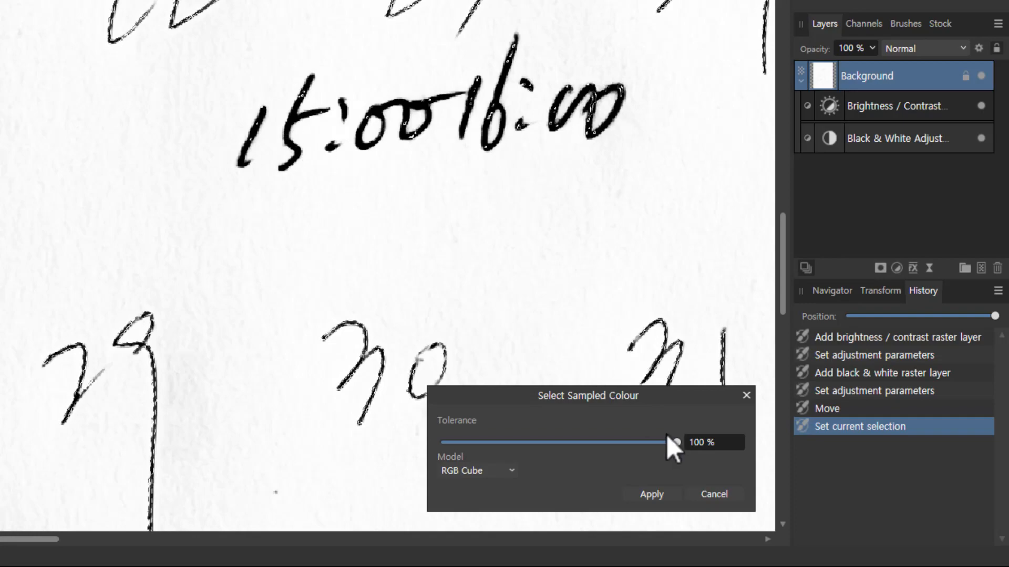
drag(677, 443, 649, 443)
drag(569, 437, 546, 427)
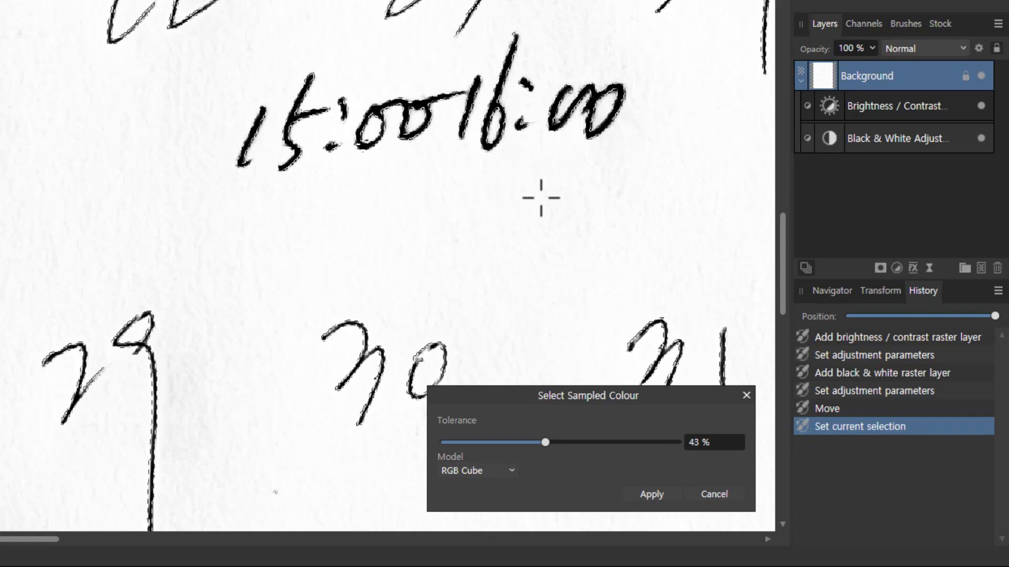
click(652, 494)
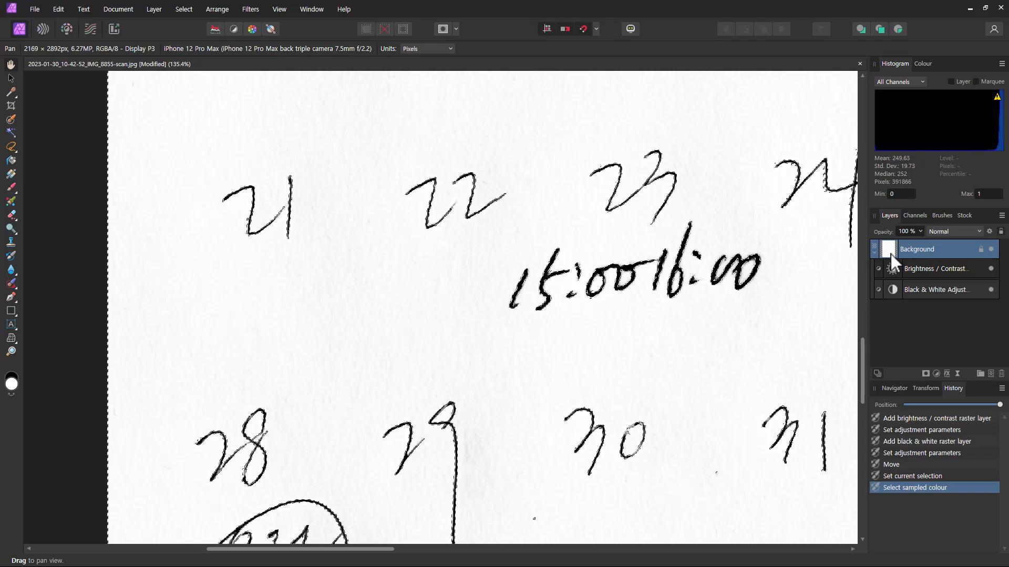
Invert the pixel selection so that it covers the handwriting instead of the white paper.
key(ctrl+0)
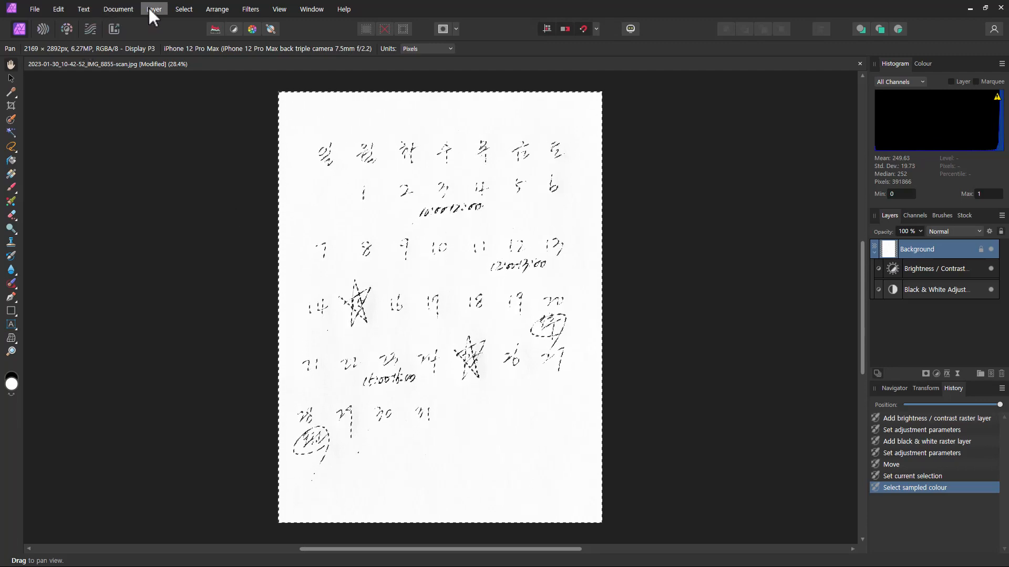
click(182, 7)
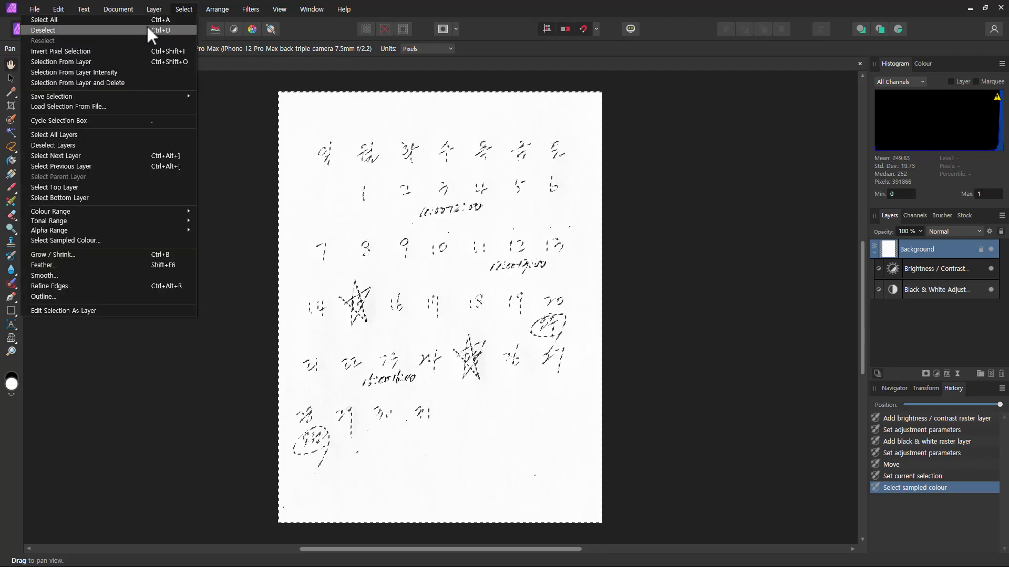
click(127, 50)
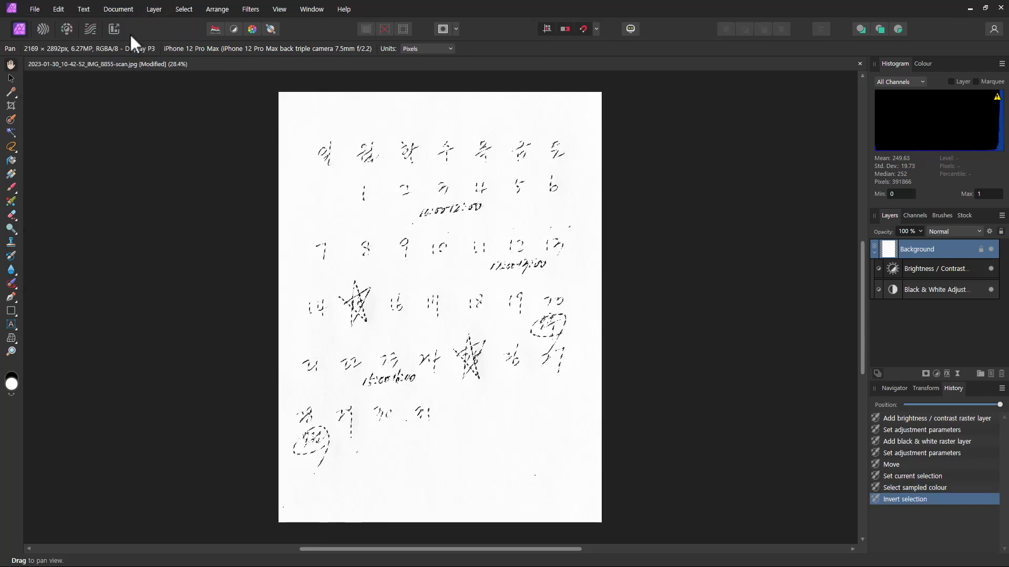
Copy the selected handwriting and paste it onto the empty slide 4 in PowerPoint.
click(65, 10)
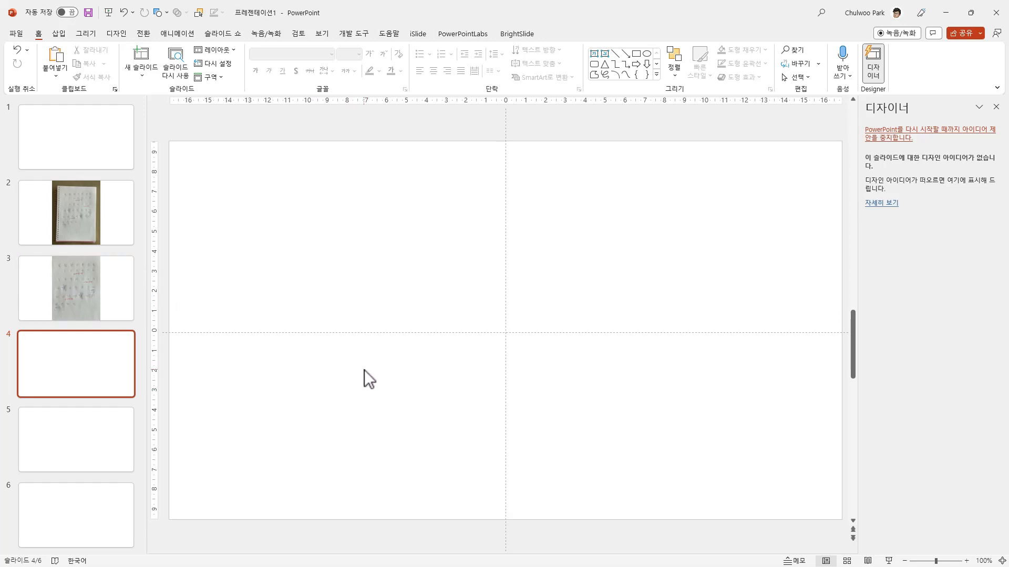
key(ctrl+v)
click(298, 383)
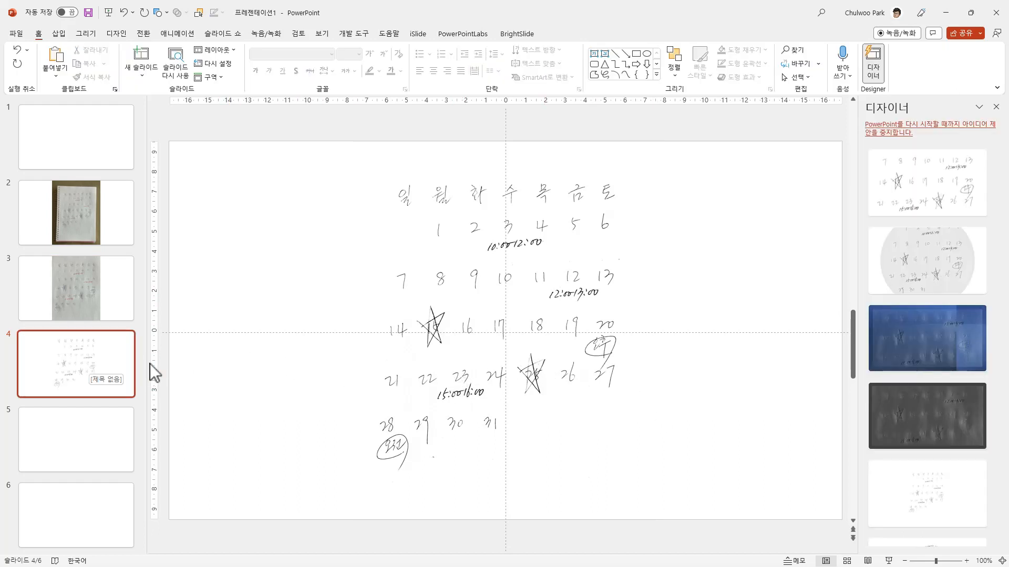
Duplicate slide 4 with the black handwriting to get a copy as slide 5.
click(115, 369)
key(Return)
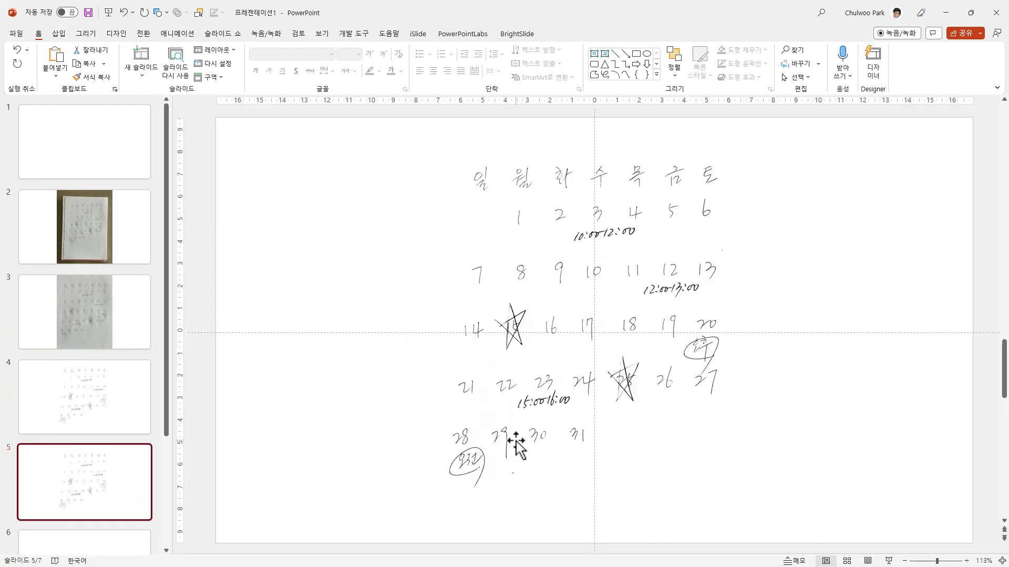
click(341, 409)
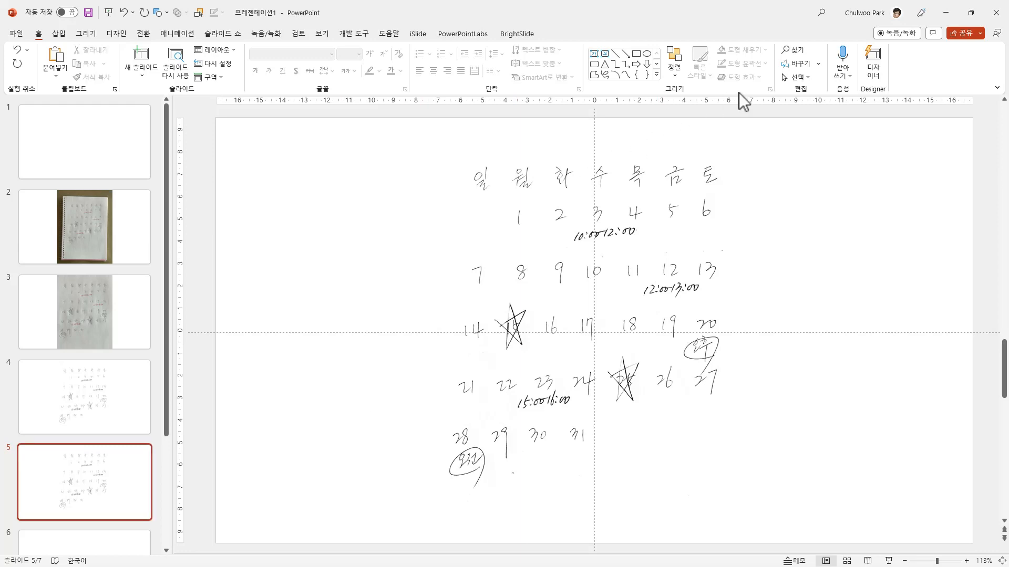
Fill the background of slide 5 with solid yellow from the standard colours.
click(119, 33)
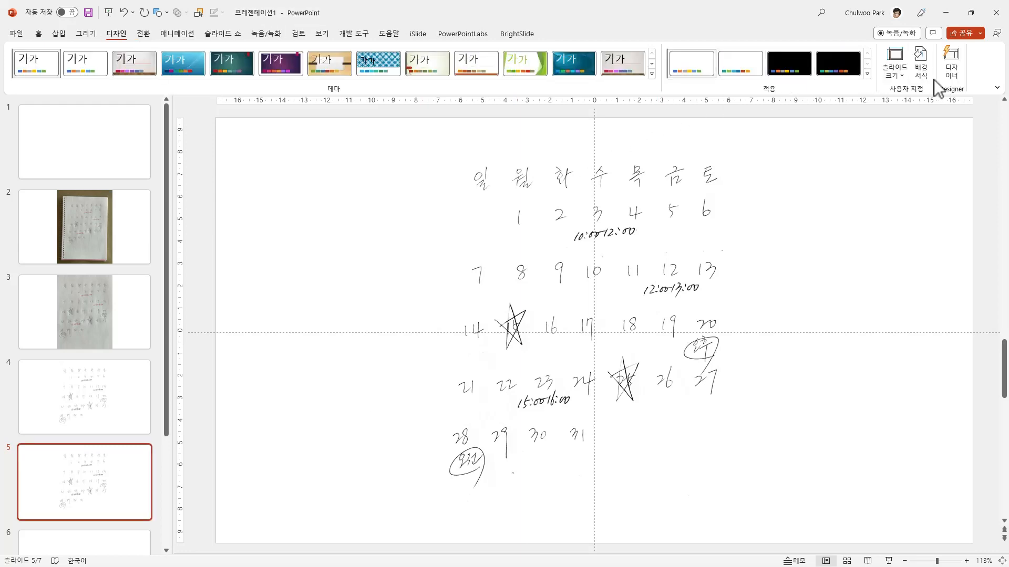
click(920, 67)
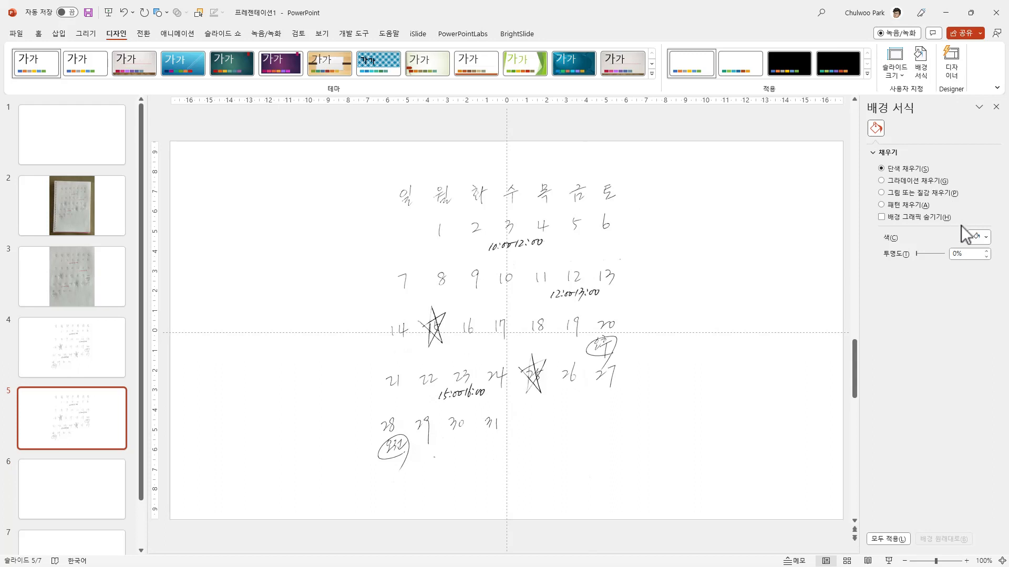
click(985, 237)
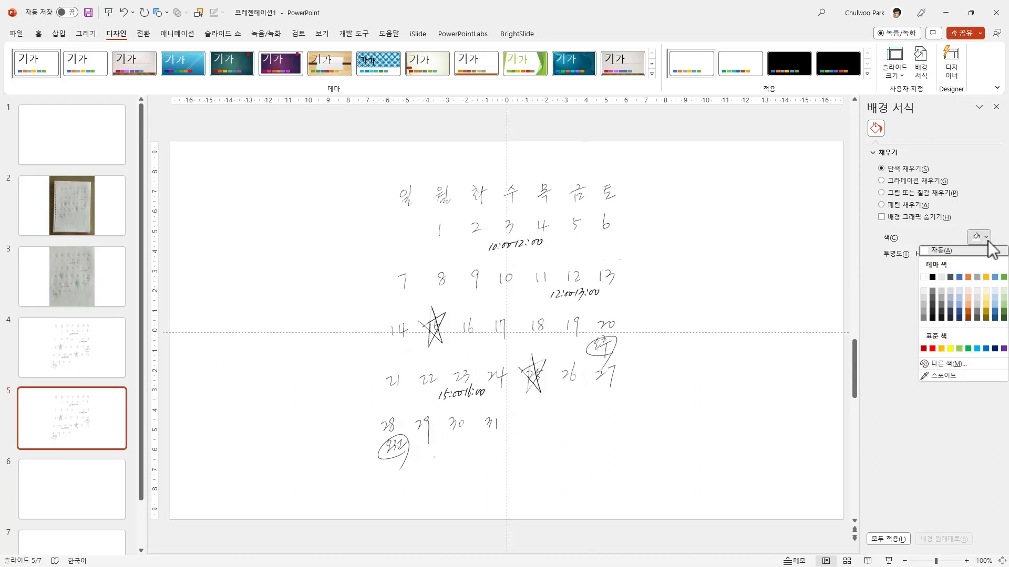
click(951, 349)
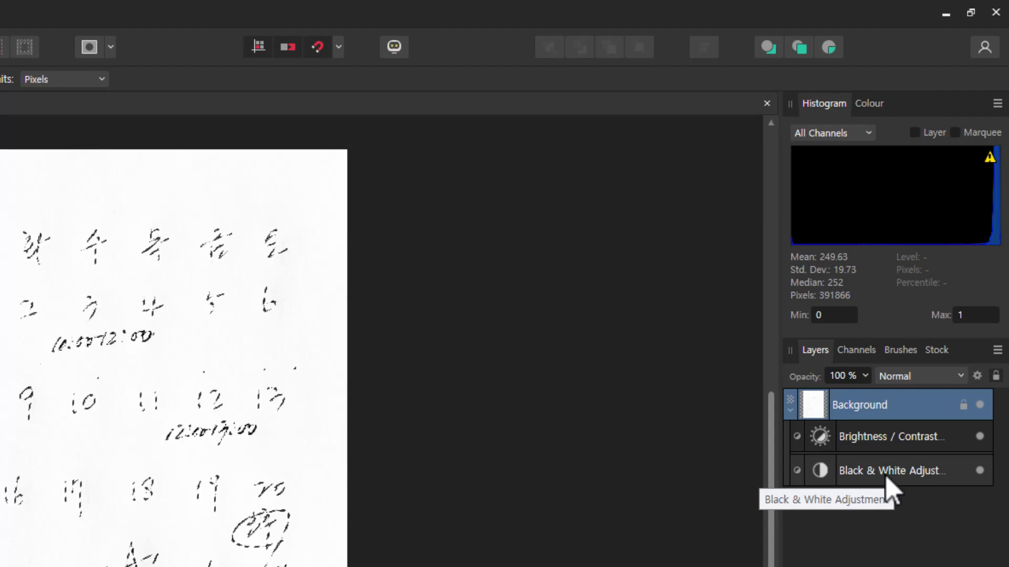
In Affinity Photo, toggle the Black & White adjustment to compare the ink colours, leaving the adjustment hidden.
click(979, 471)
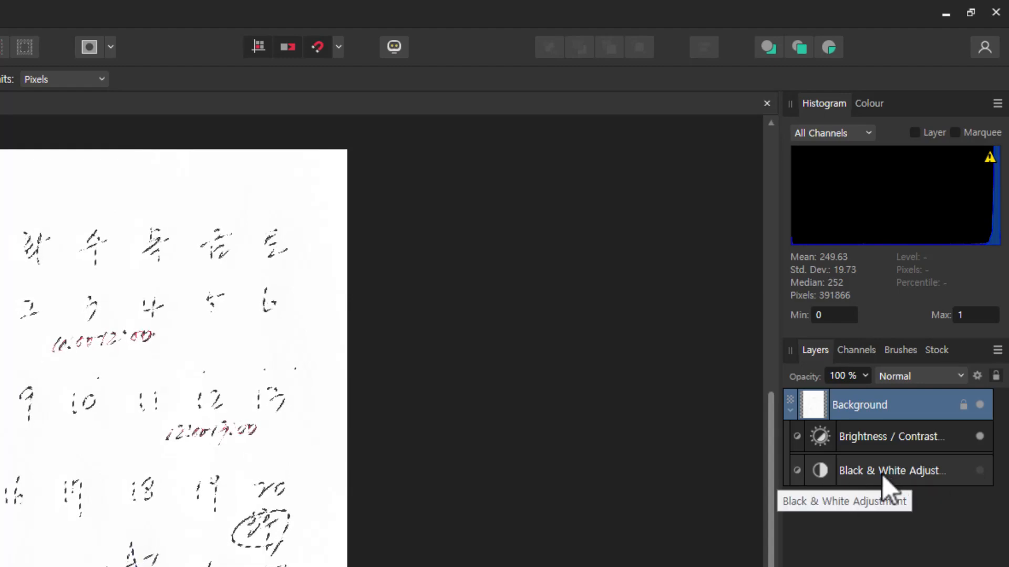
click(979, 470)
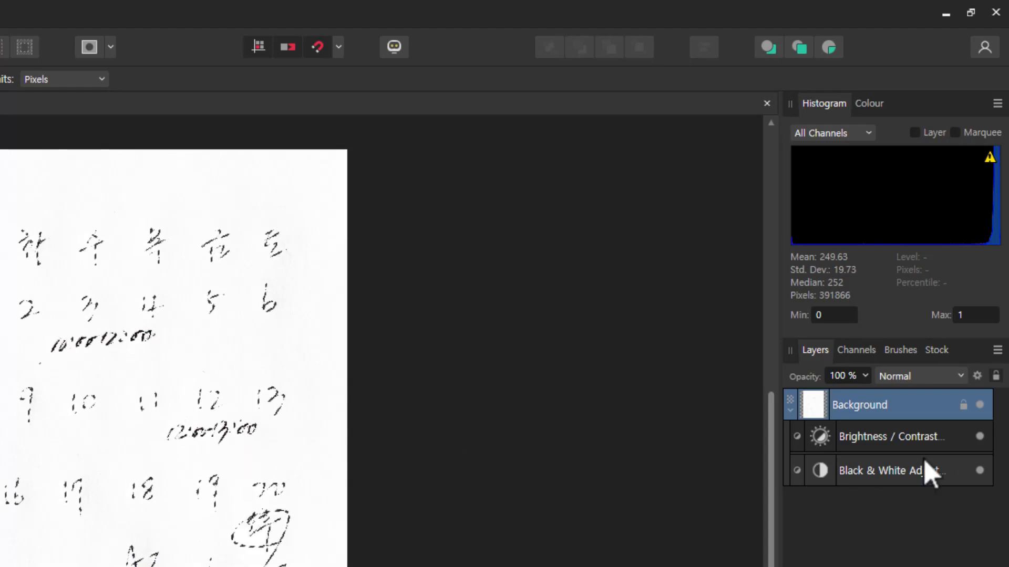
click(979, 470)
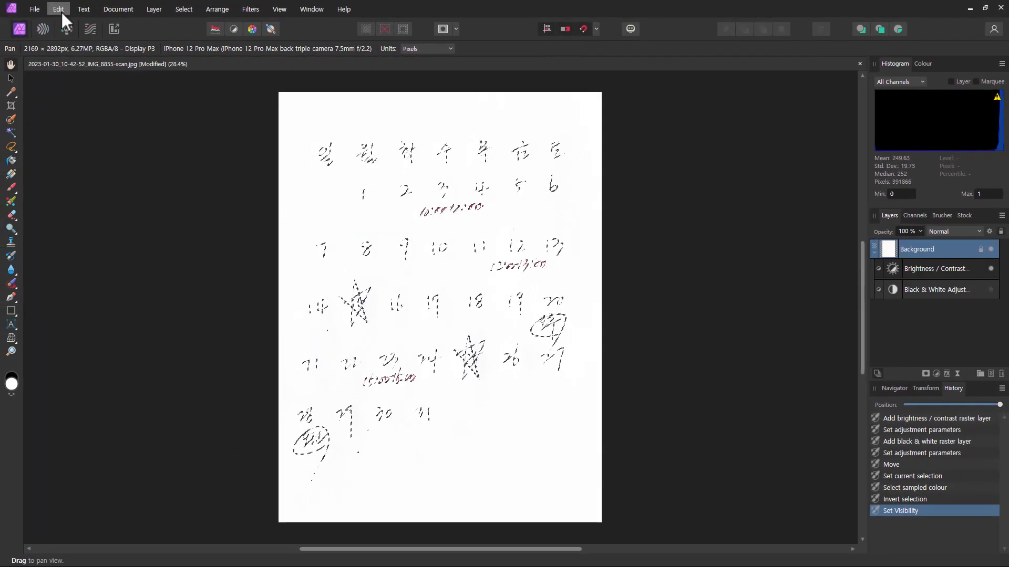
Copy the selected handwriting in its original ink colours and switch back to PowerPoint.
click(61, 12)
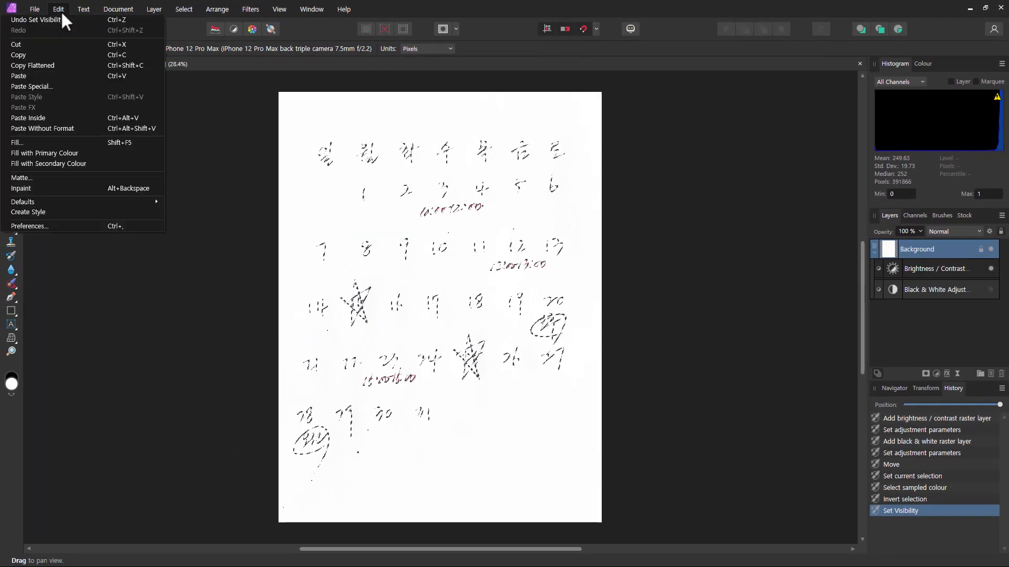
click(58, 51)
key(alt+Tab)
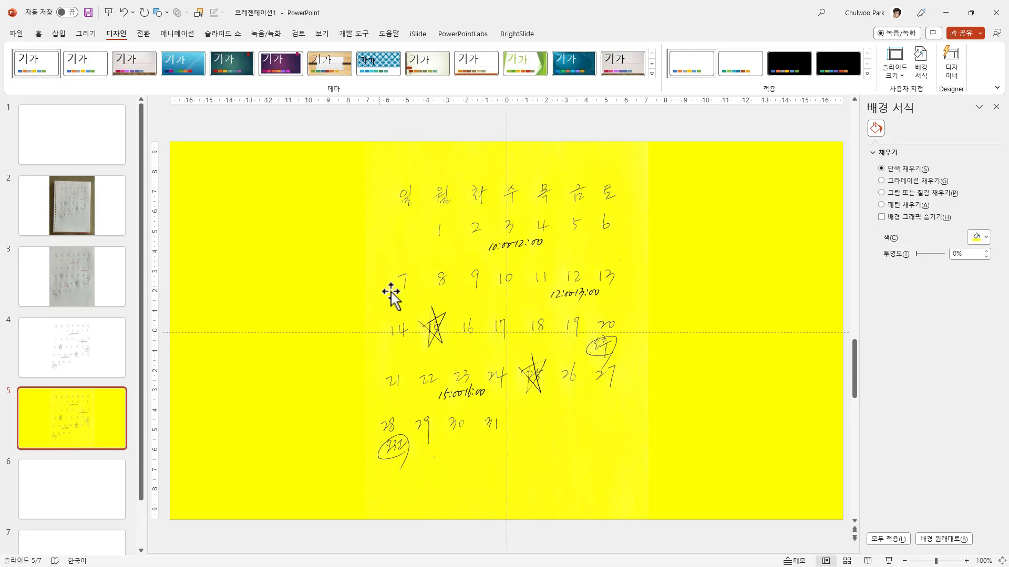
Move the black handwriting to the left half of yellow slide 5 and paste the coloured handwriting beside it on the right.
mouse_move(514, 332)
mouse_down()
mouse_move(362, 320)
mouse_move(512, 316)
mouse_up()
scroll(635, 313, down, 1)
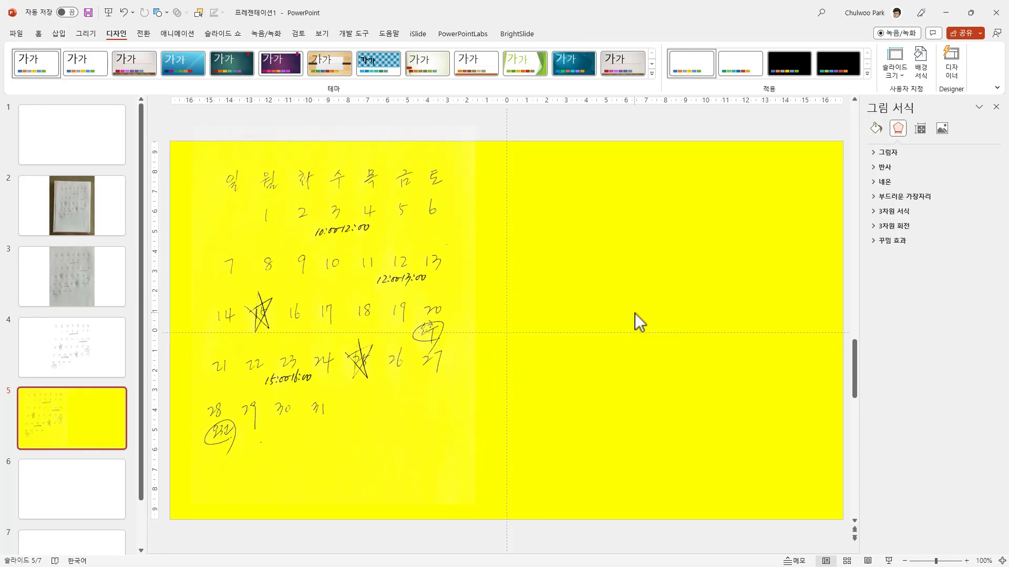
click(635, 313)
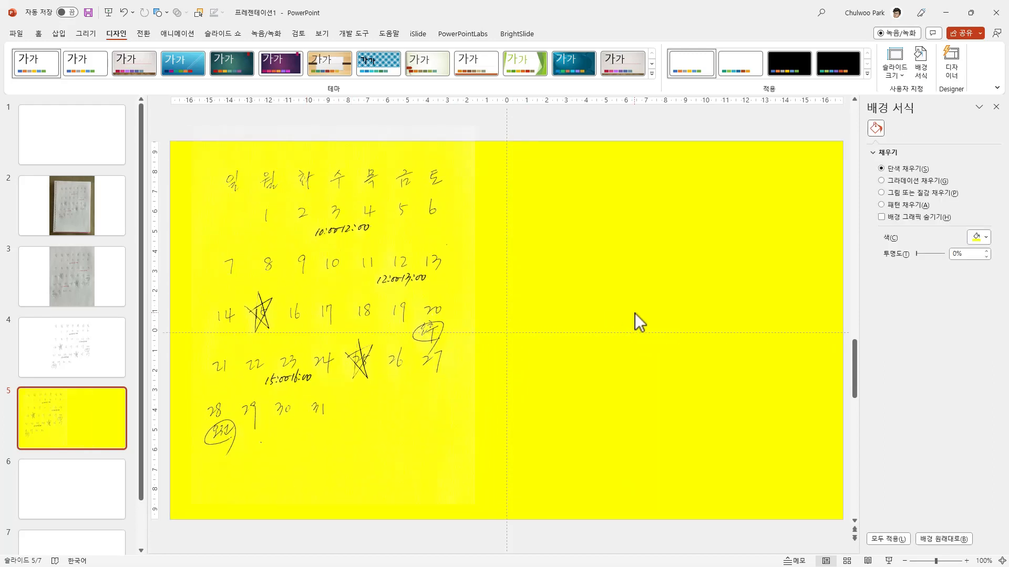
key(ctrl+v)
drag(490, 305, 631, 310)
drag(412, 287, 459, 418)
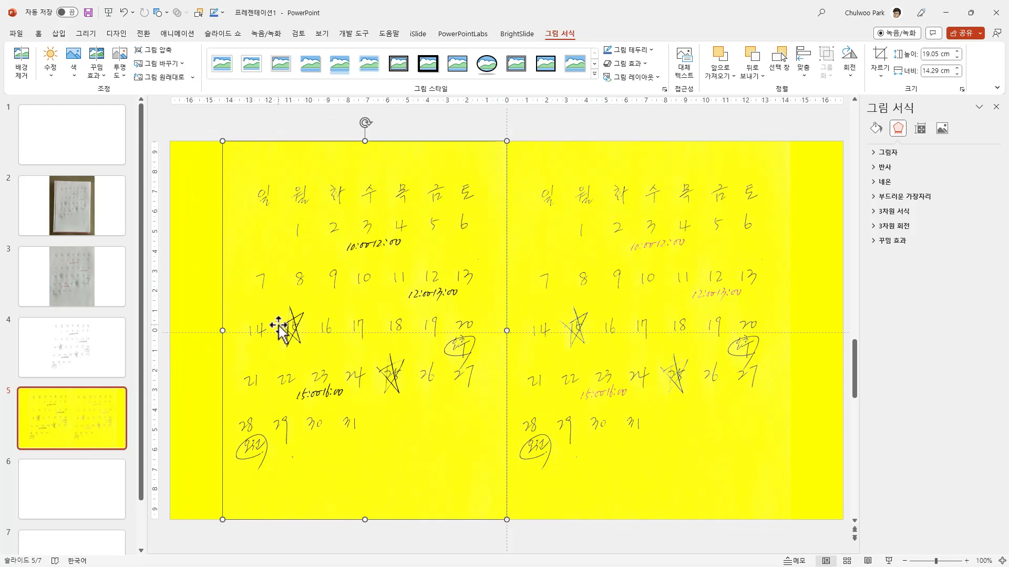
On slide 3, move the grey paper scan to the left half and paste the coloured handwriting beside it on the right.
click(87, 298)
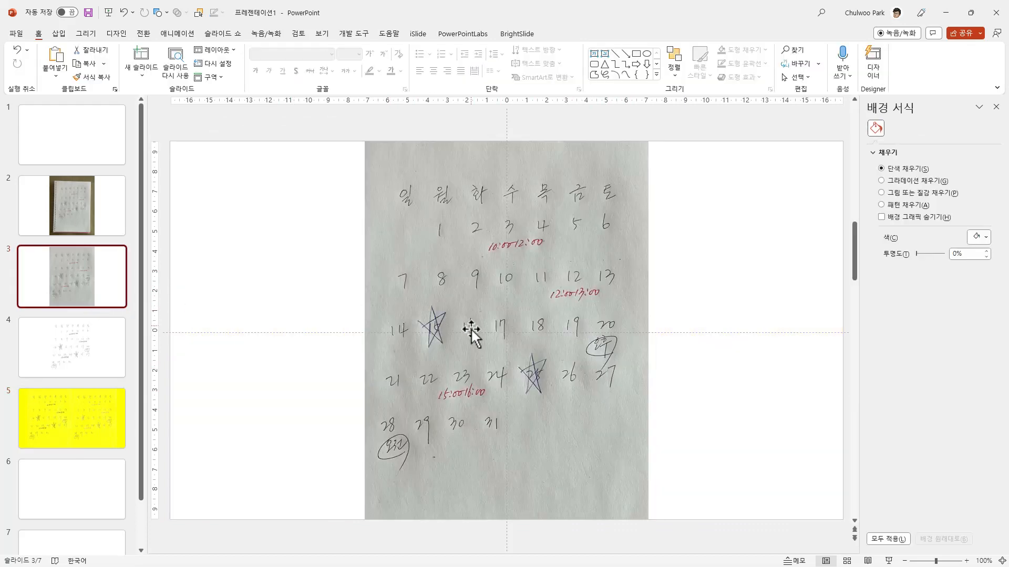
drag(498, 345, 355, 336)
key(ctrl+v)
drag(524, 286, 664, 284)
click(812, 389)
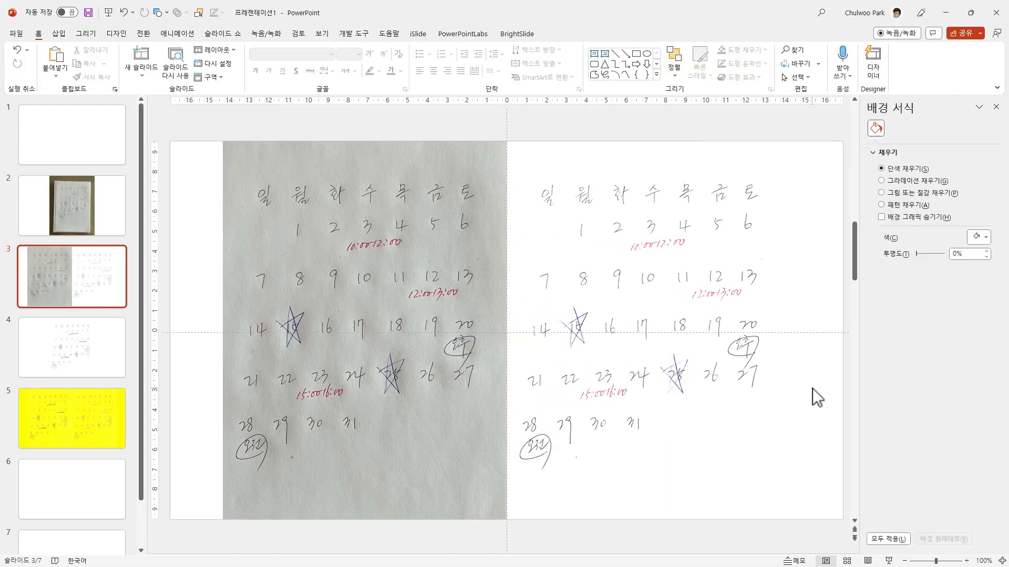